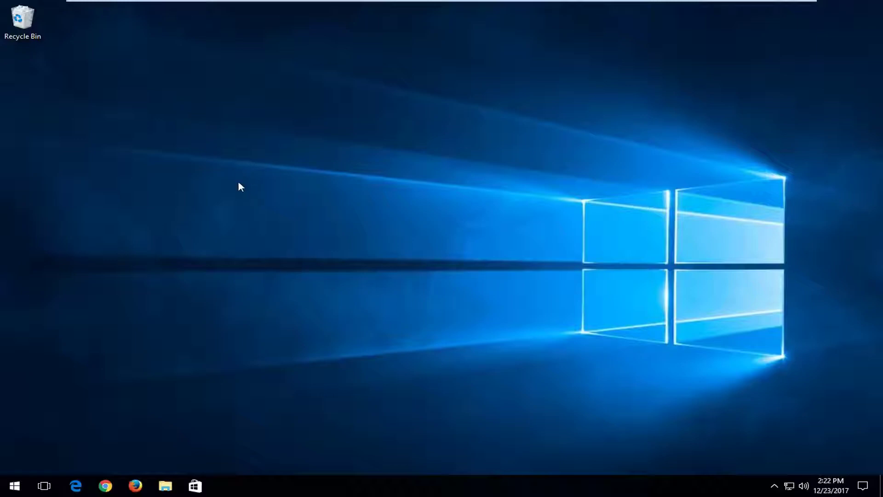
Launch the Services app by searching 'services' from the Start menu
click(11, 491)
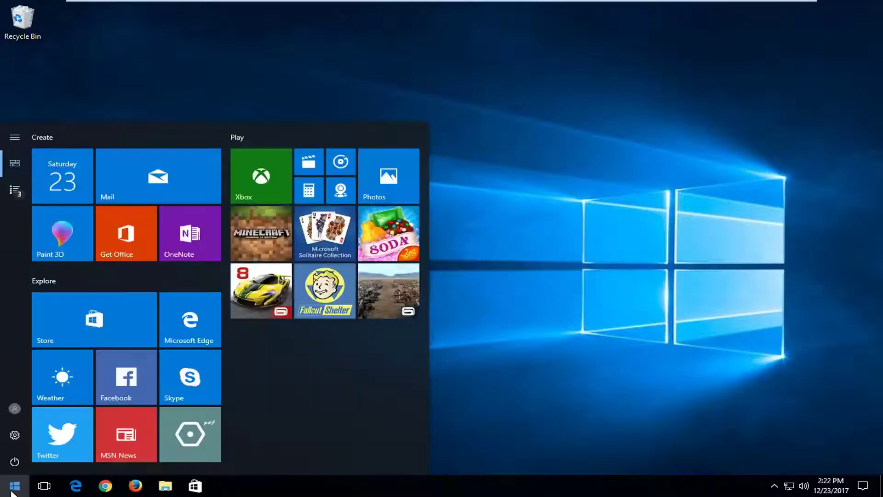
text(services)
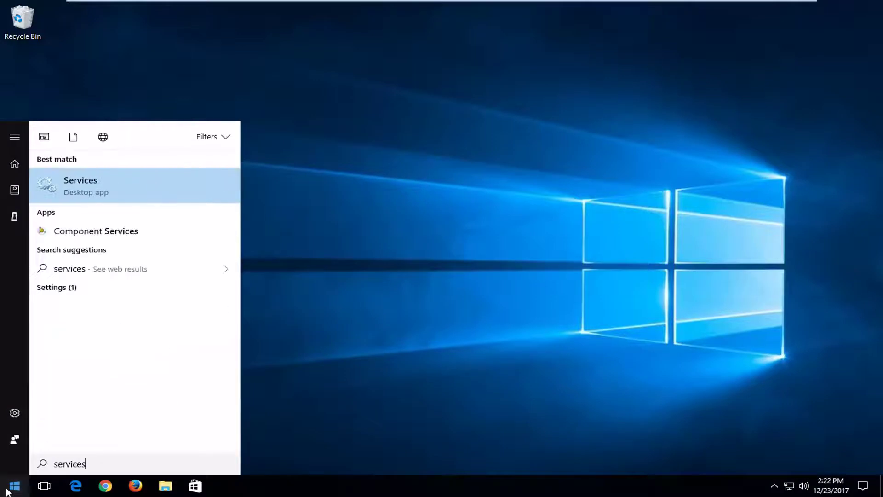
click(93, 183)
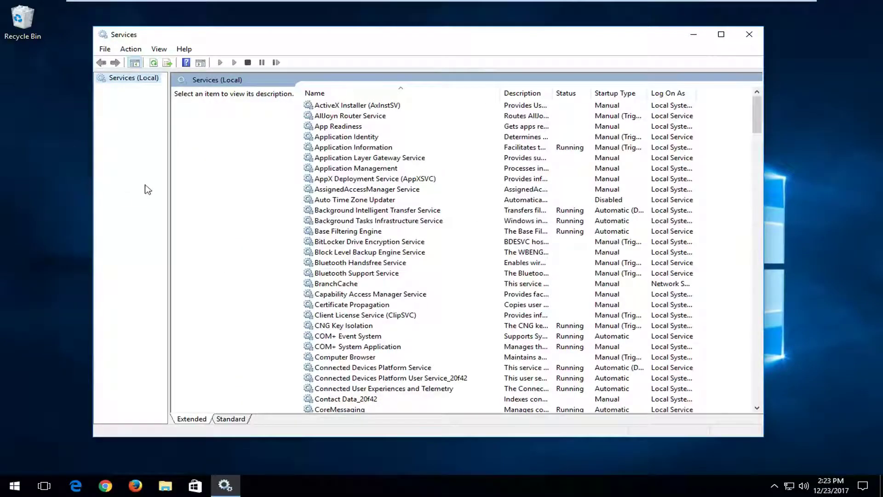
Stop the Background Intelligent Transfer Service from its properties, keeping its startup type unchanged
click(360, 212)
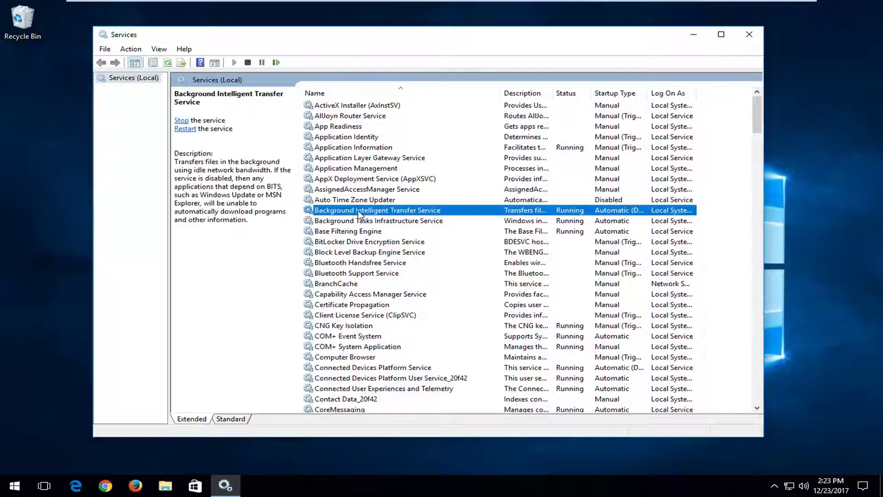
double_click(405, 211)
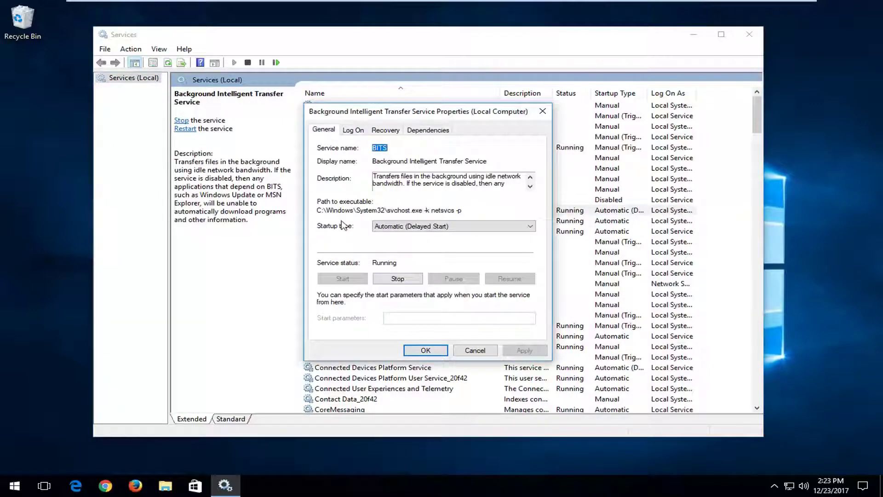
click(407, 226)
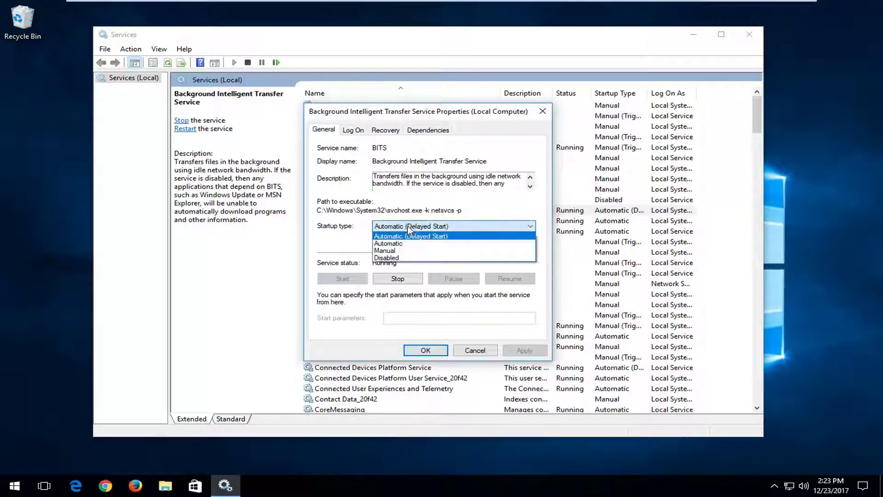
click(336, 227)
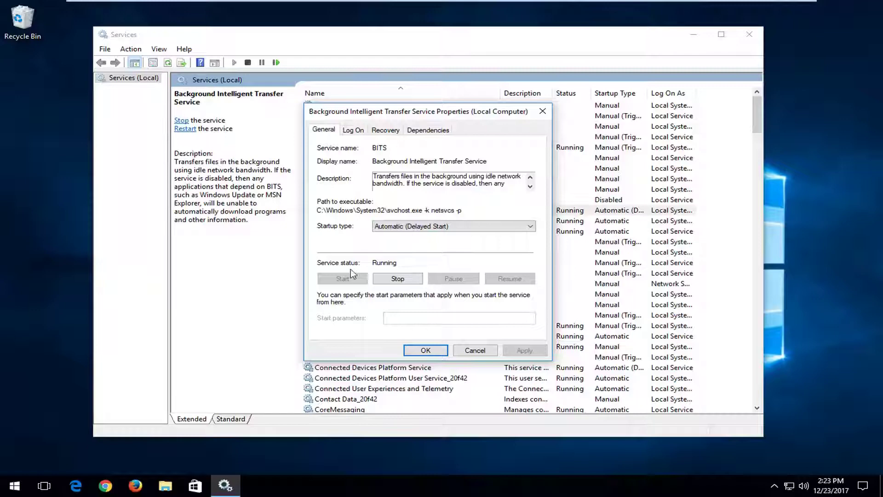
click(398, 277)
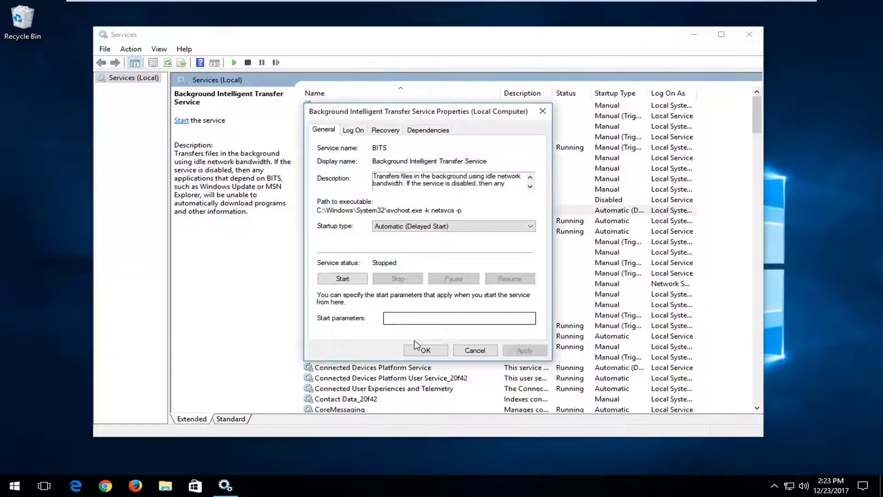
click(423, 351)
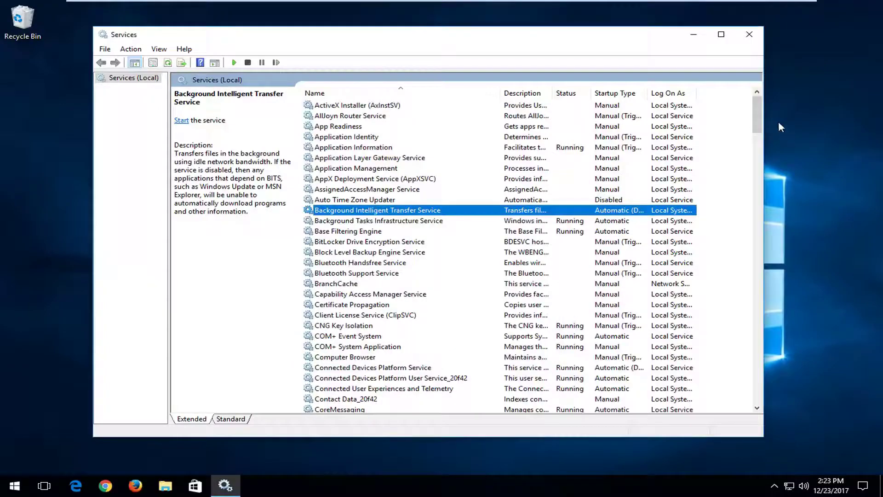
Set the Windows Update service's startup type to Automatic
drag(756, 117, 758, 339)
click(341, 369)
scroll(340, 374, down, 3)
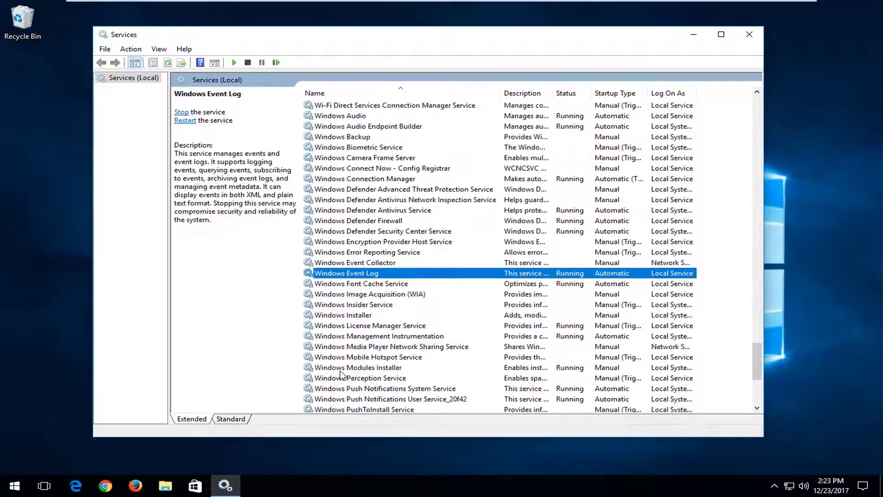
scroll(341, 374, down, 5)
scroll(339, 371, down, 1)
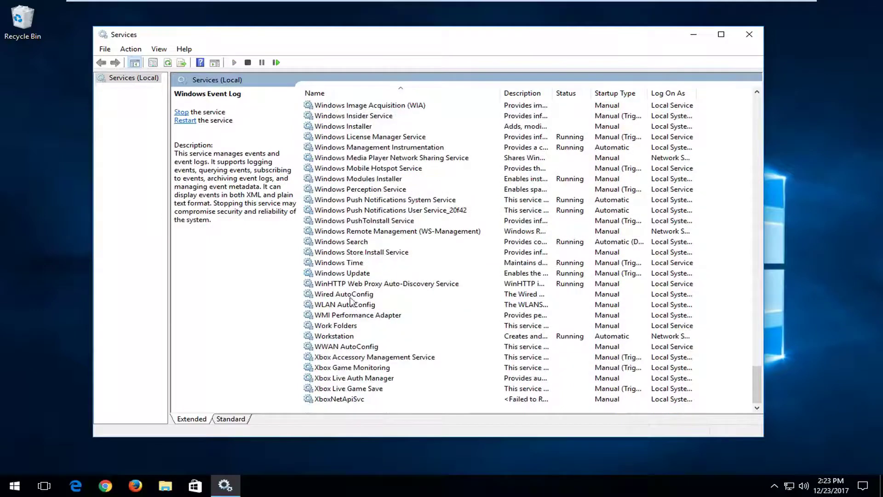
click(347, 274)
double_click(348, 274)
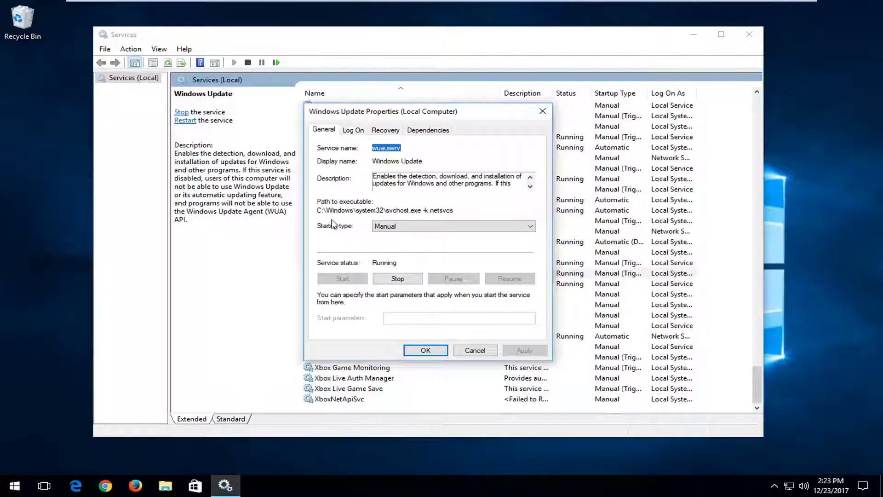
click(378, 227)
click(388, 243)
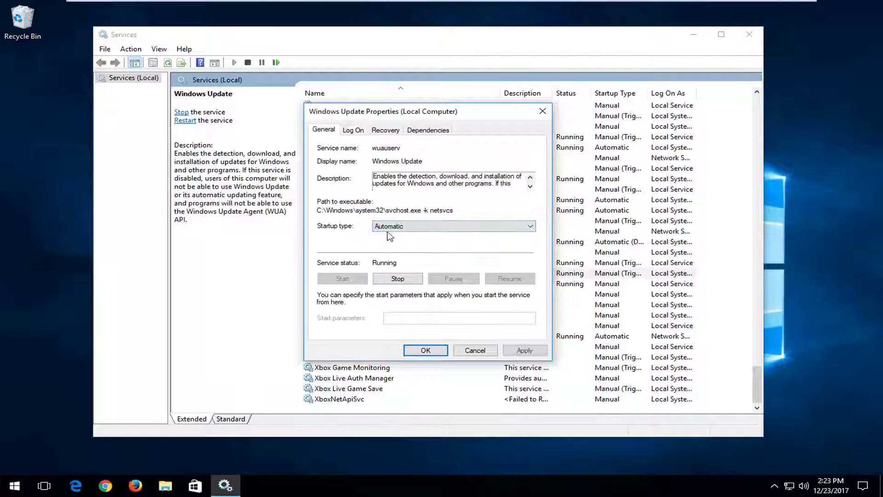
click(389, 243)
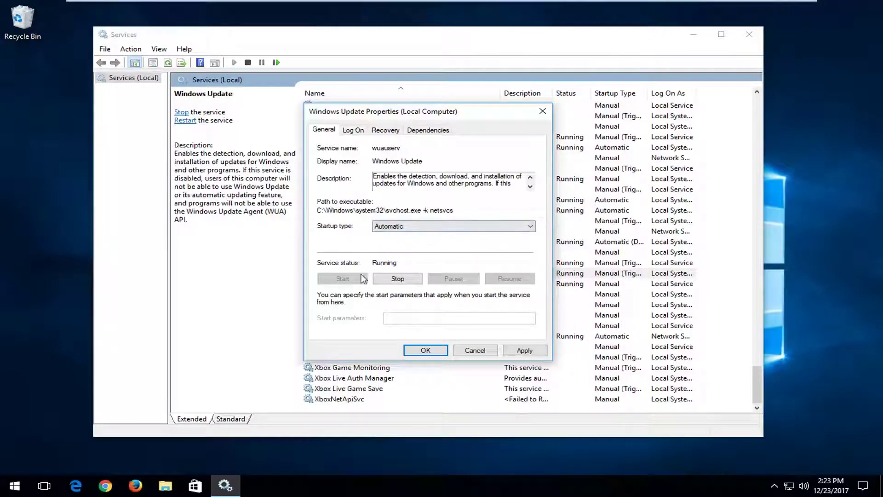
Stop Windows Update, apply and save the change, and close Services
click(392, 281)
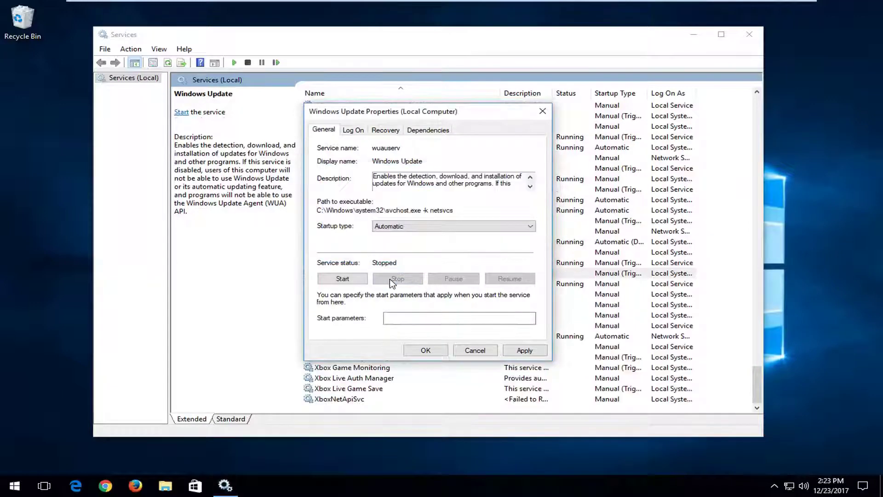
click(525, 350)
click(424, 349)
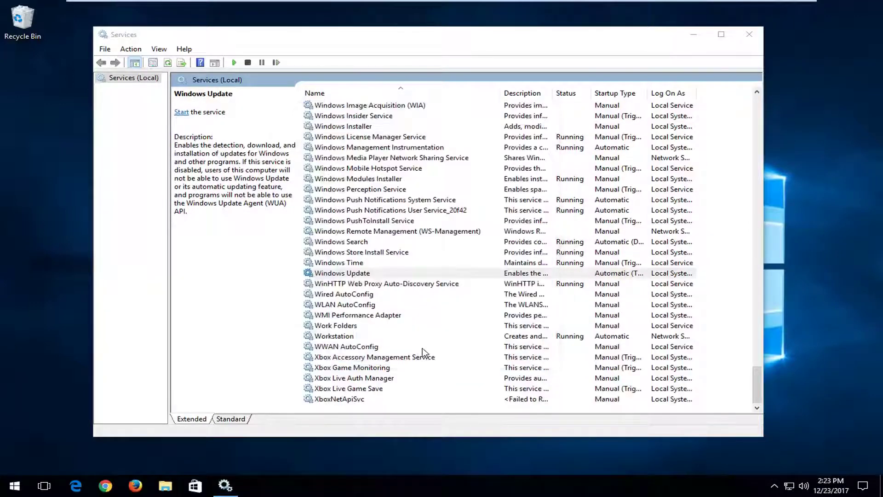
click(749, 34)
Open This PC in File Explorer by searching 'computer' from Start
click(15, 486)
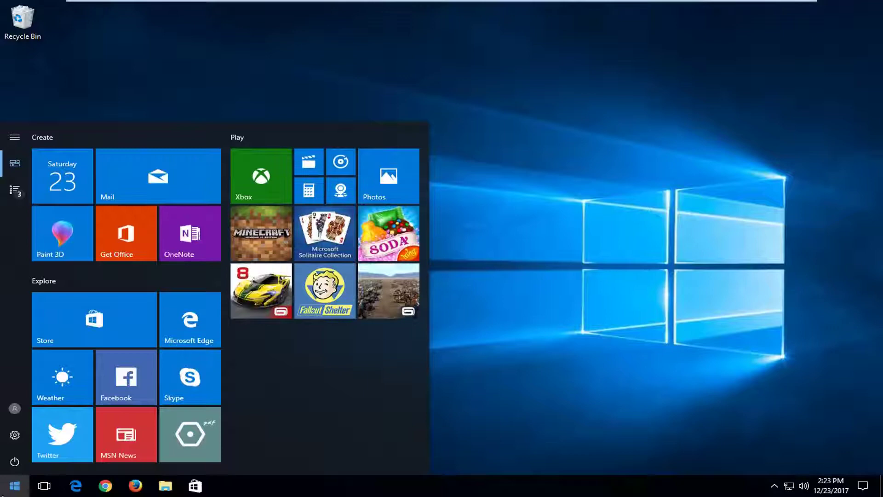
text(computer)
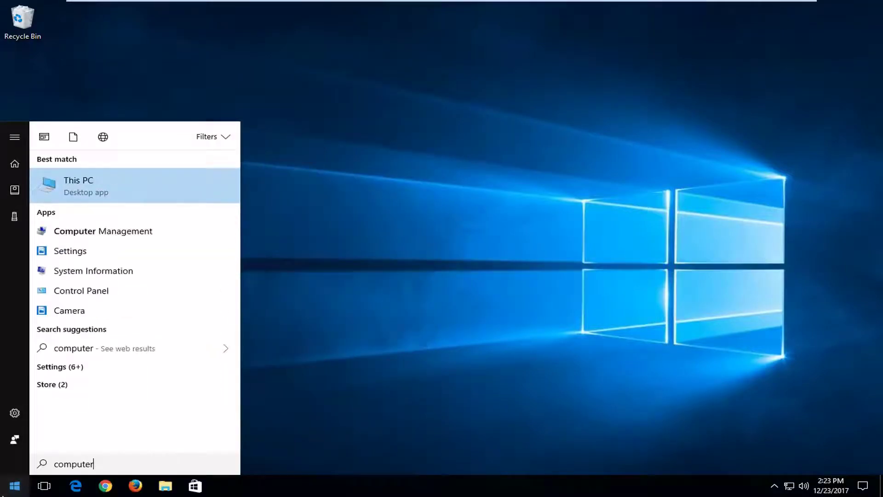
click(93, 183)
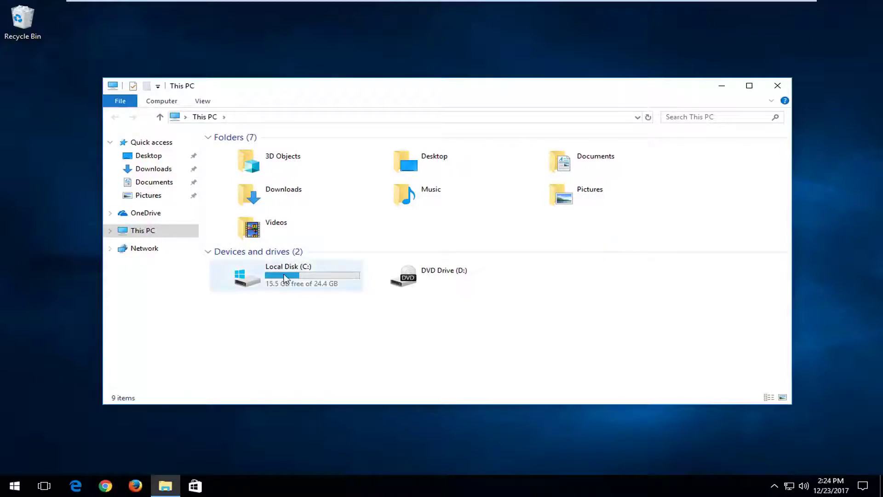
mouse_move(248, 279)
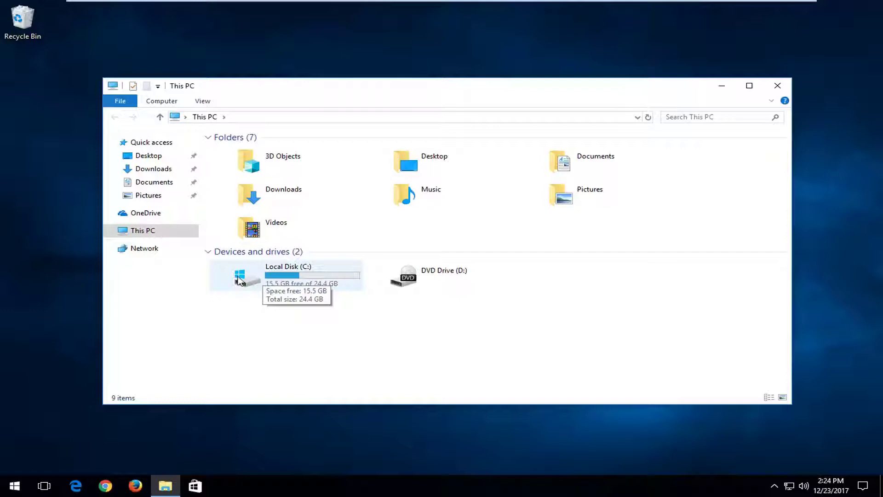
Browse from Local Disk (C:) into Windows, then into the SoftwareDistribution folder
mouse_move(286, 276)
click(248, 288)
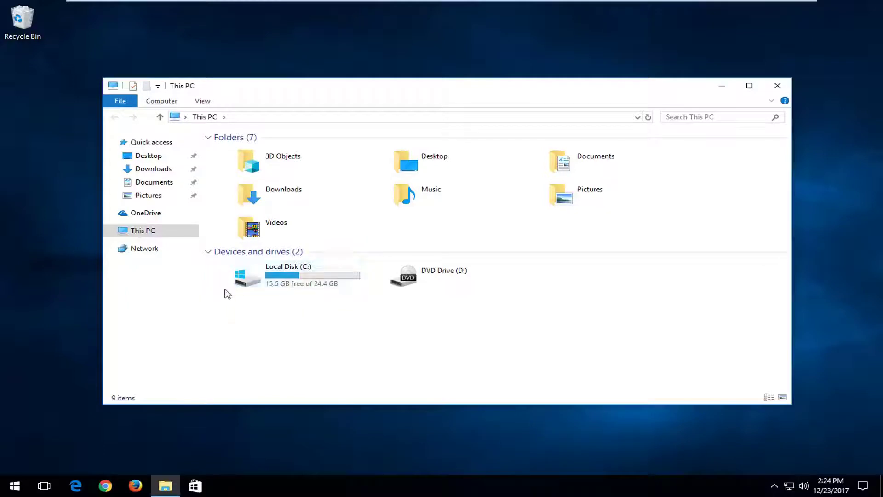
click(282, 273)
double_click(282, 273)
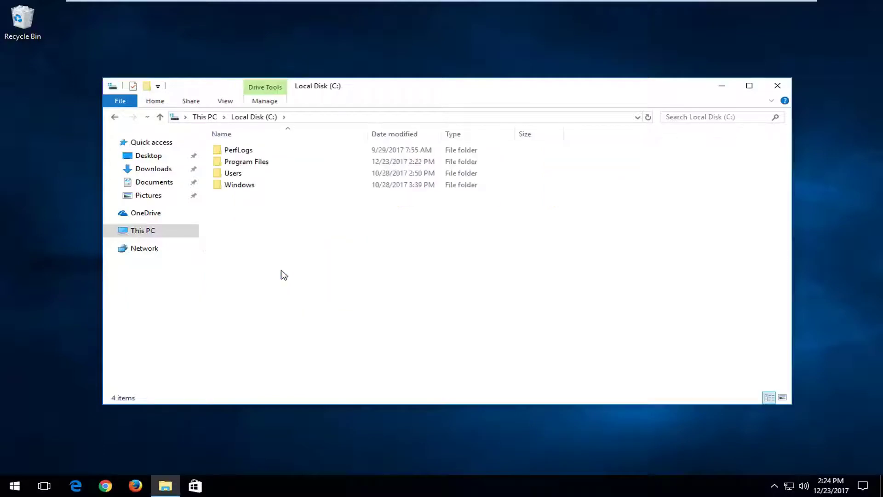
double_click(239, 185)
scroll(283, 200, down, 1)
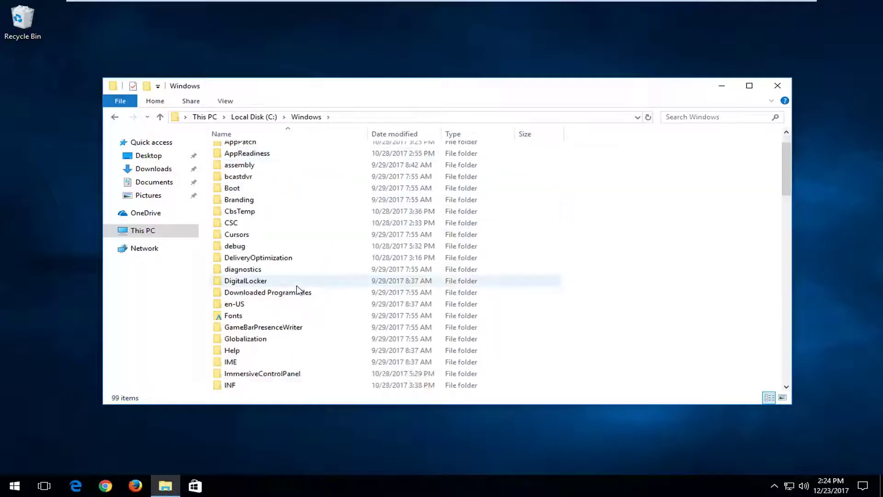
scroll(289, 248, down, 5)
scroll(293, 290, down, 5)
scroll(291, 293, down, 2)
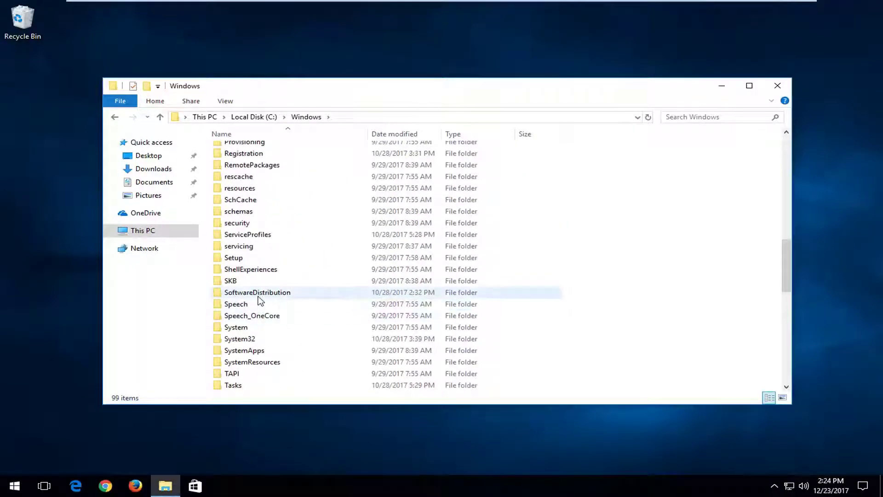
click(268, 294)
double_click(268, 294)
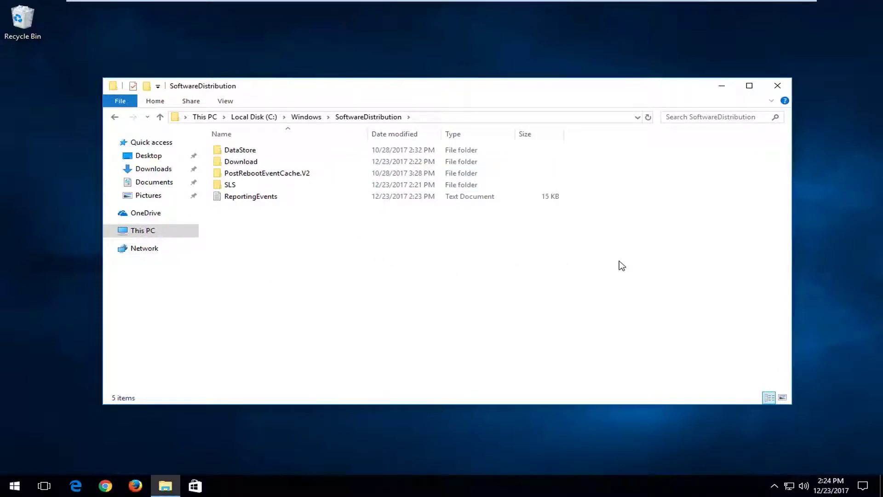
Delete all five items in SoftwareDistribution and close the emptied Explorer window
drag(620, 263, 273, 166)
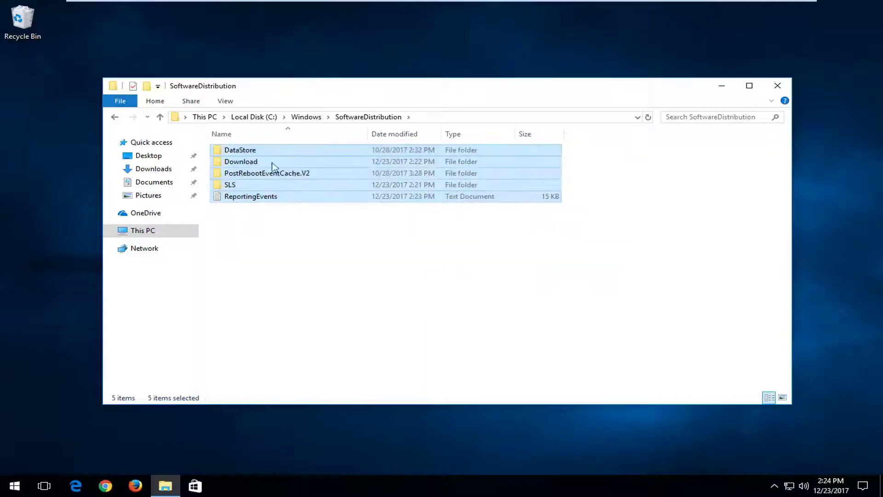
right_click(287, 168)
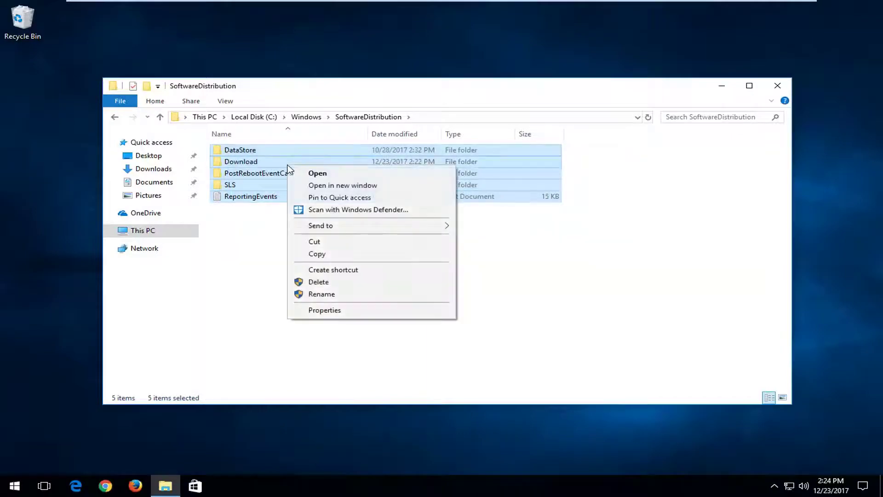
click(327, 283)
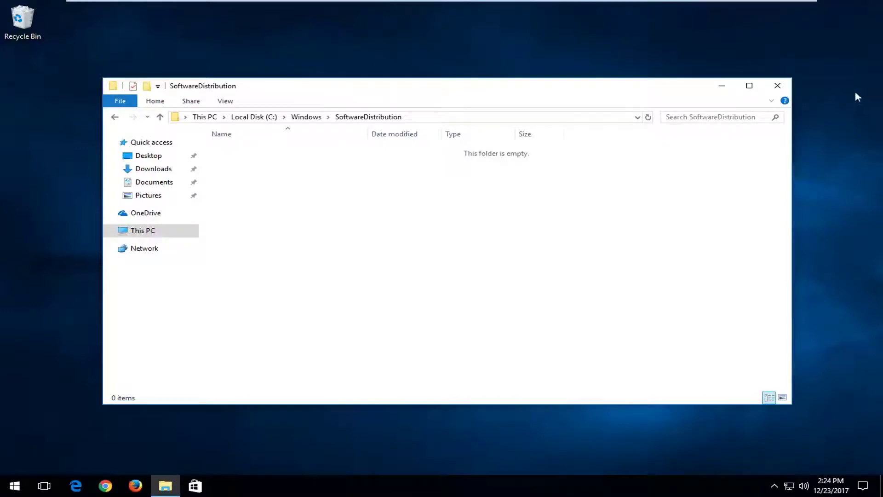
click(777, 85)
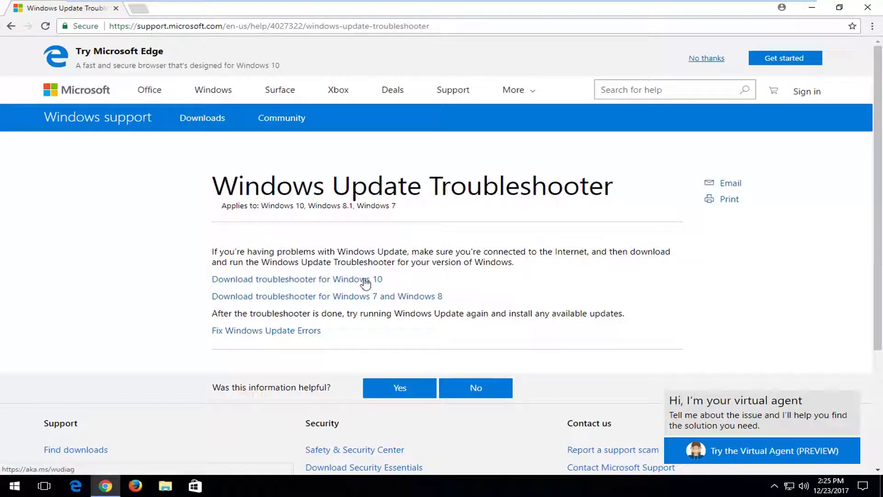
Download the Windows 10 troubleshooter and open the downloaded wu170509.diagcab file
click(334, 281)
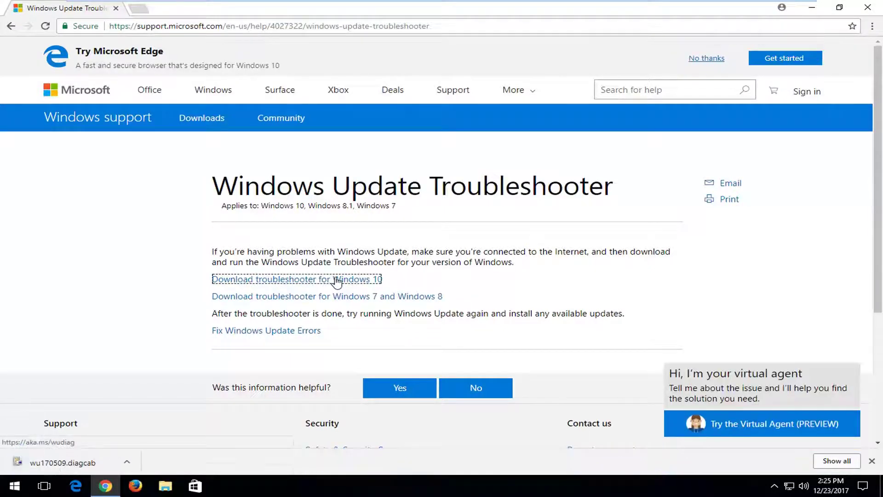
click(41, 462)
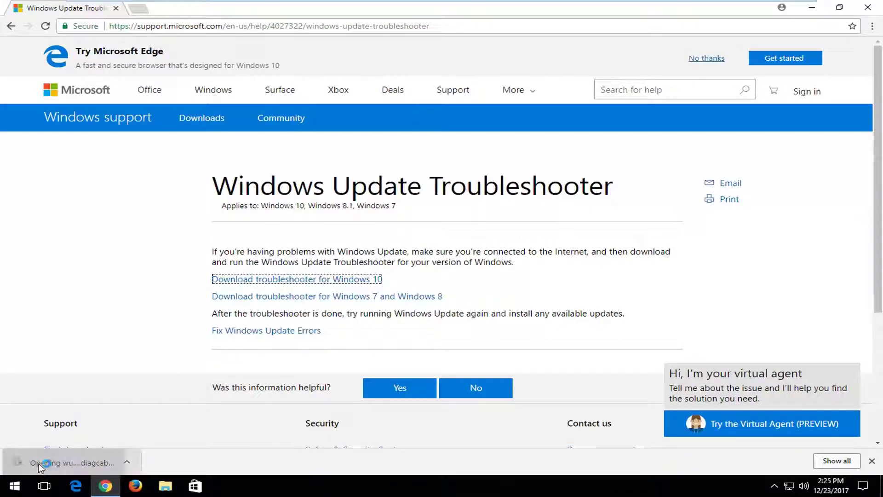
Close Chrome and run the troubleshooter's problem scan as an administrator
click(864, 6)
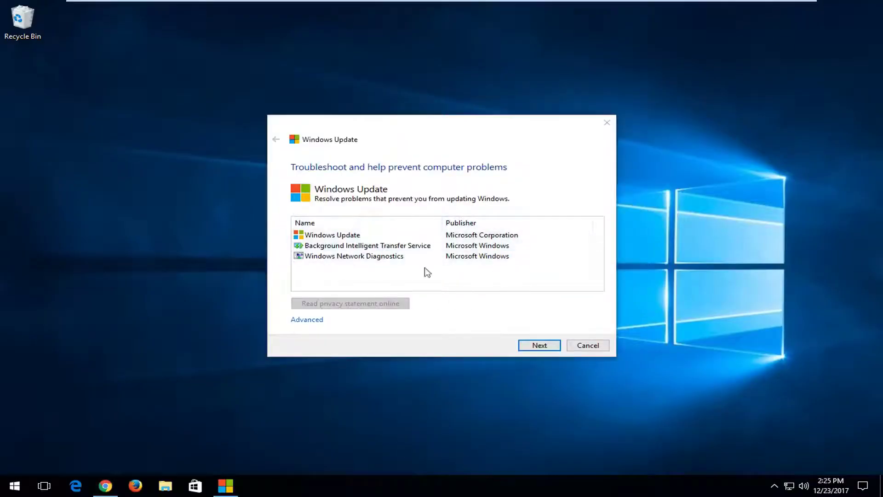
click(536, 347)
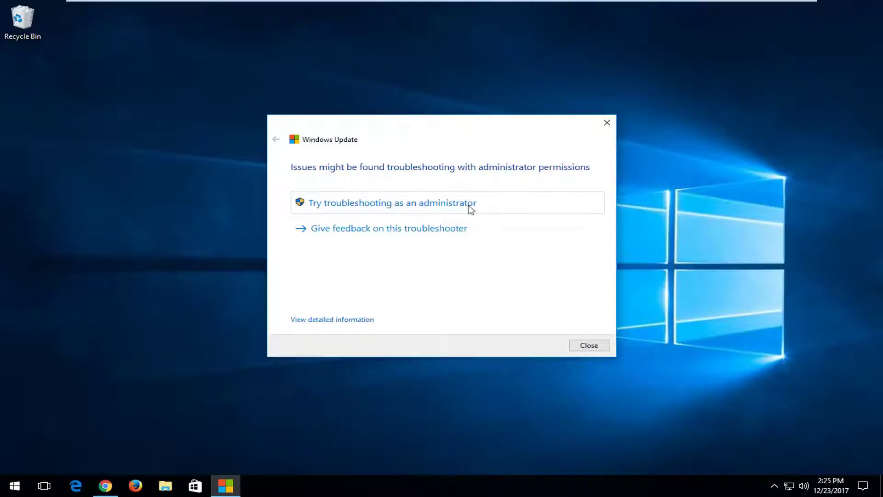
click(343, 204)
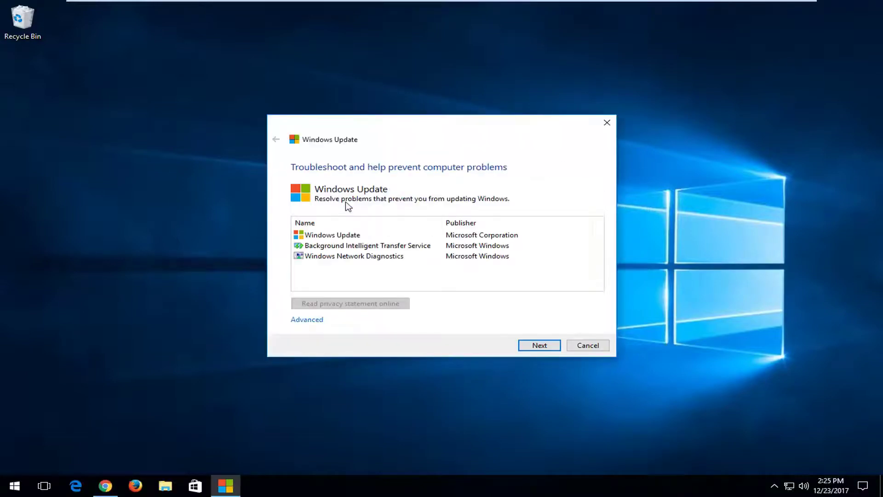
click(540, 348)
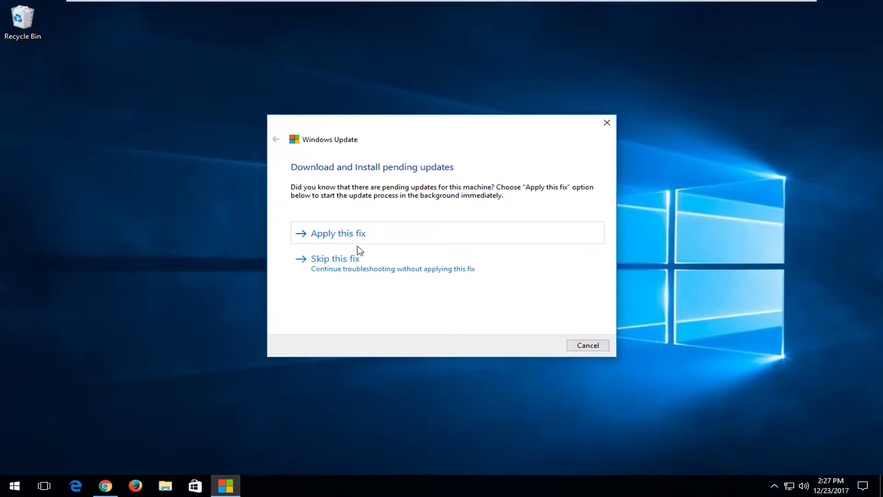
Skip the pending-updates fix so troubleshooting runs to completion
click(339, 266)
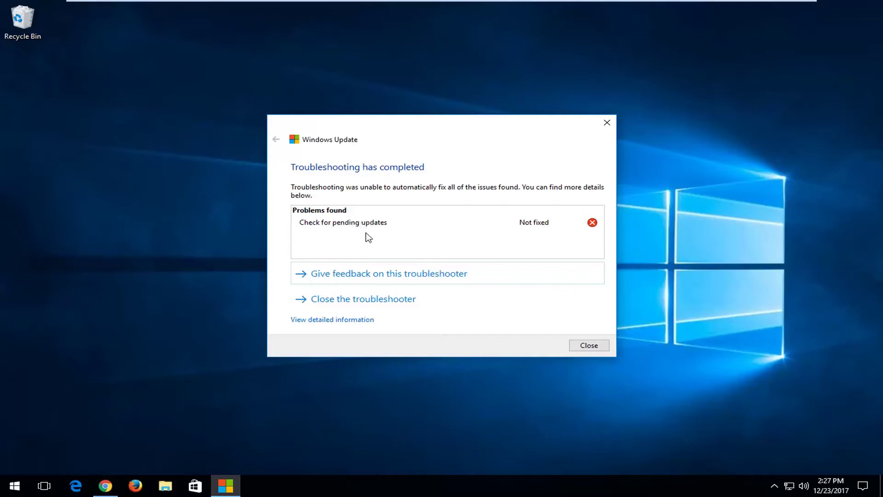
Scroll through the detailed troubleshooting report, return to the summary, and close the troubleshooter
click(332, 320)
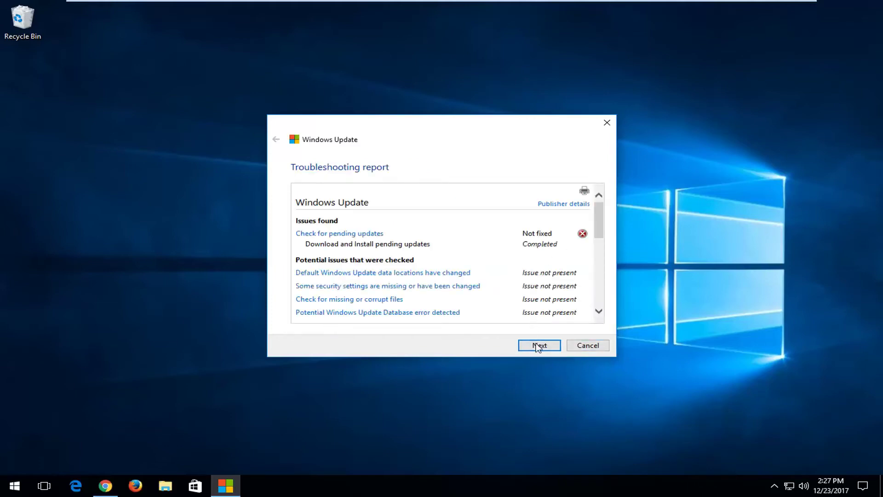
scroll(517, 300, down, 2)
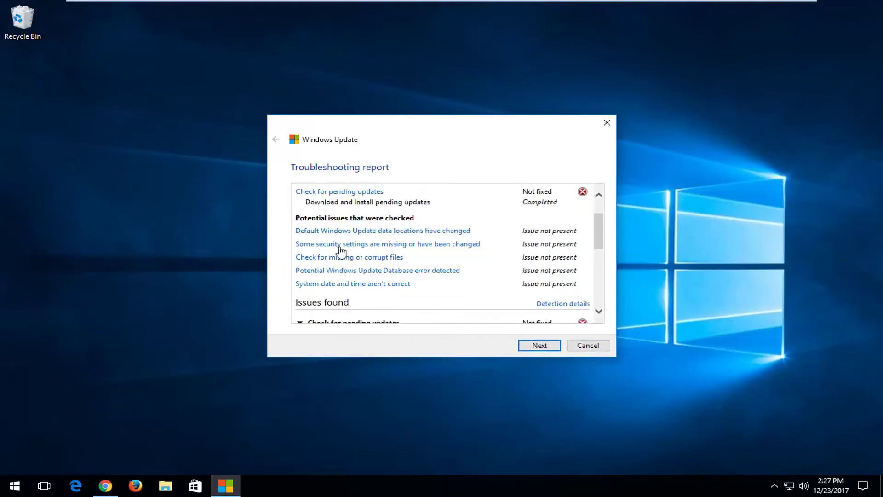
scroll(413, 238, down, 4)
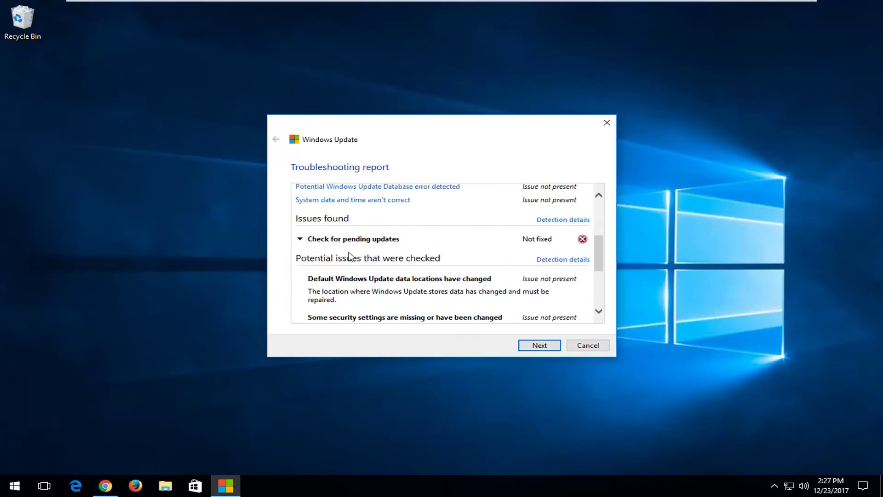
scroll(355, 256, down, 5)
scroll(347, 264, down, 1)
scroll(346, 264, up, 5)
scroll(346, 264, up, 2)
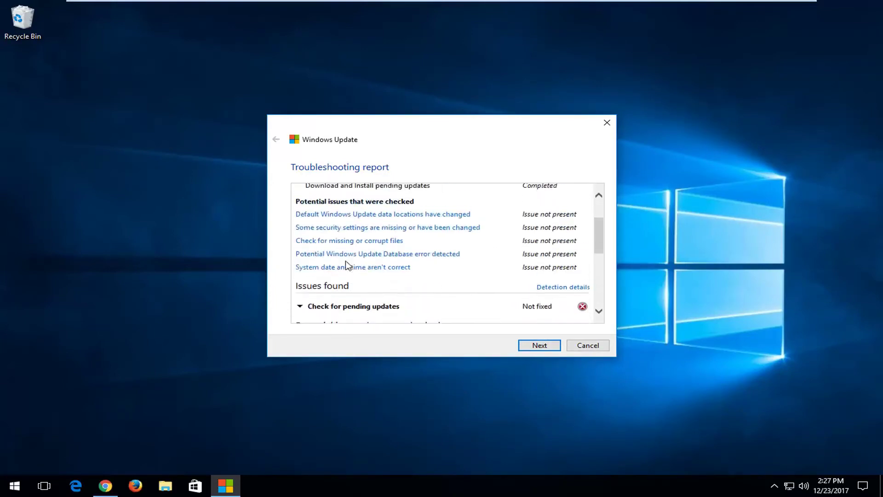
scroll(345, 265, up, 2)
click(528, 348)
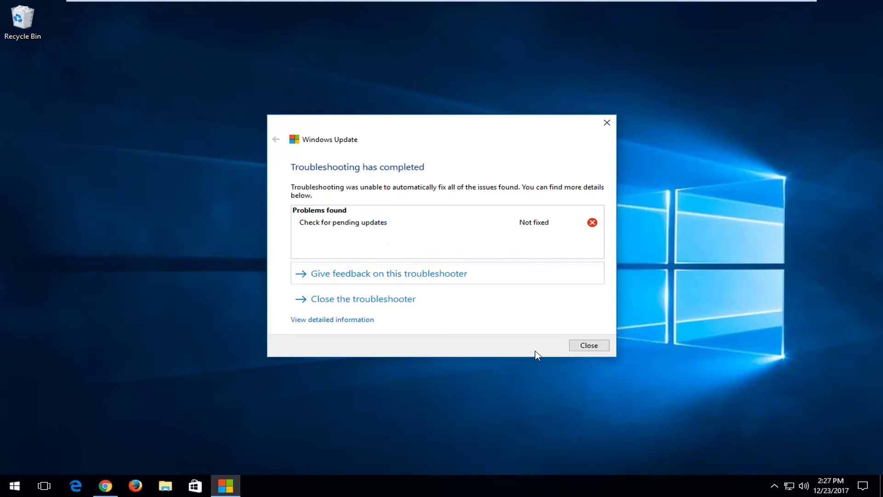
click(589, 347)
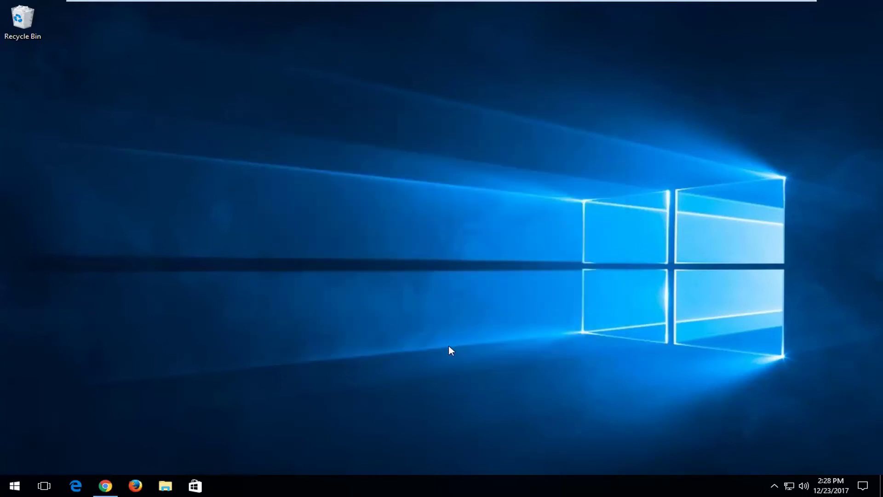